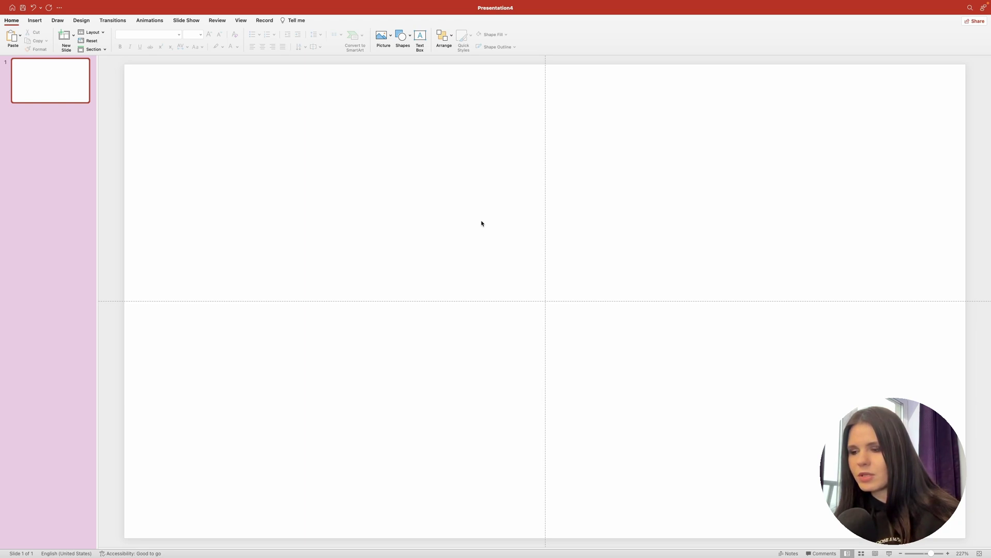
Insert the city skyline photo from file and enlarge it to span the slide width.
click(390, 36)
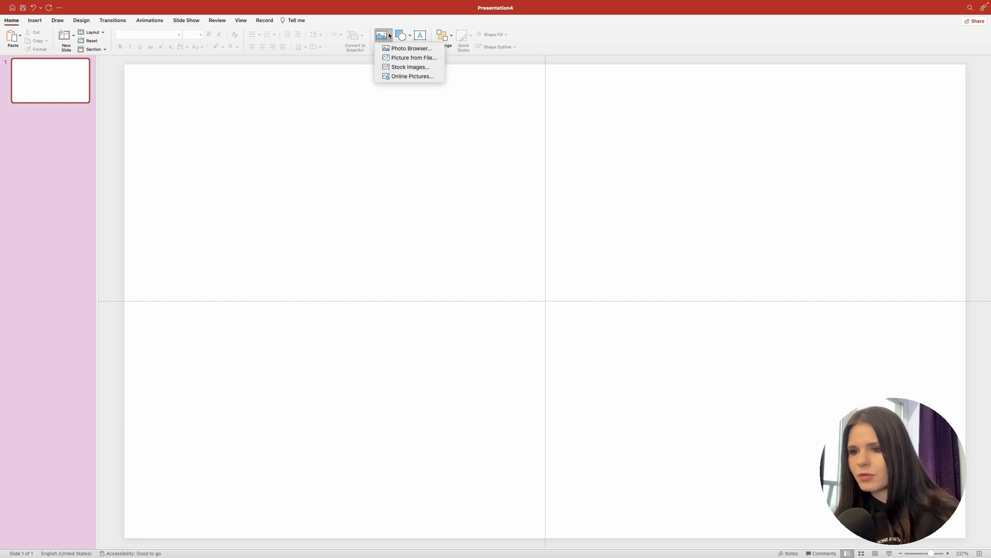
click(407, 59)
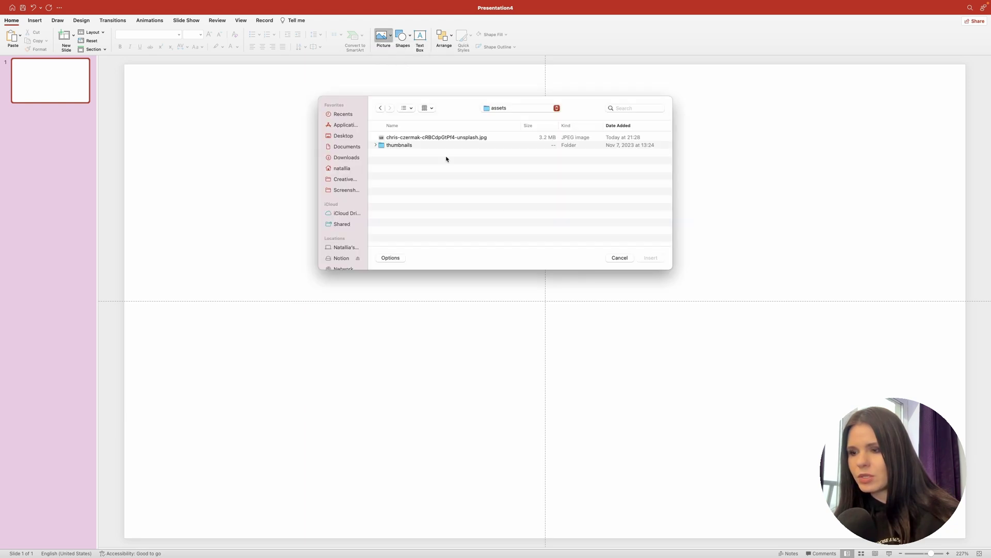
click(467, 138)
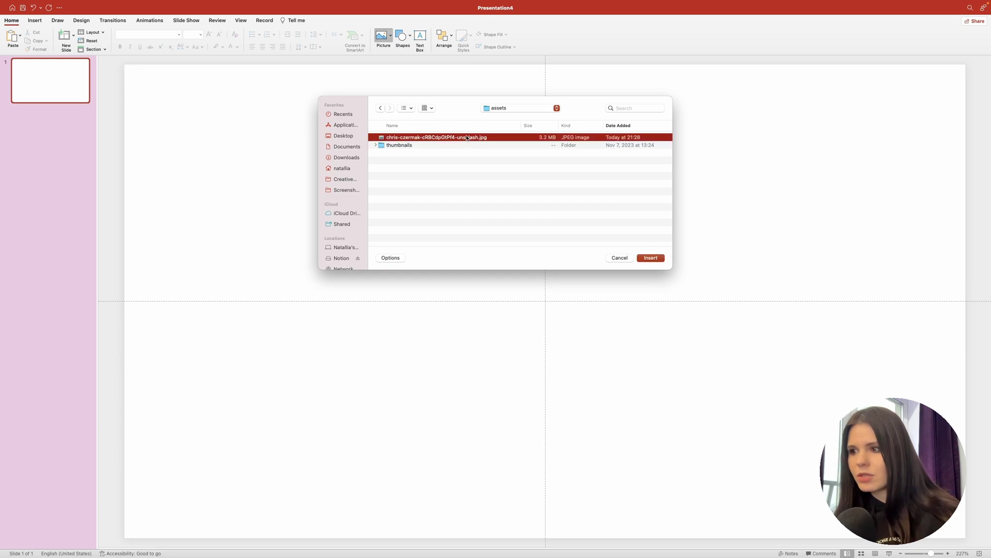
click(651, 258)
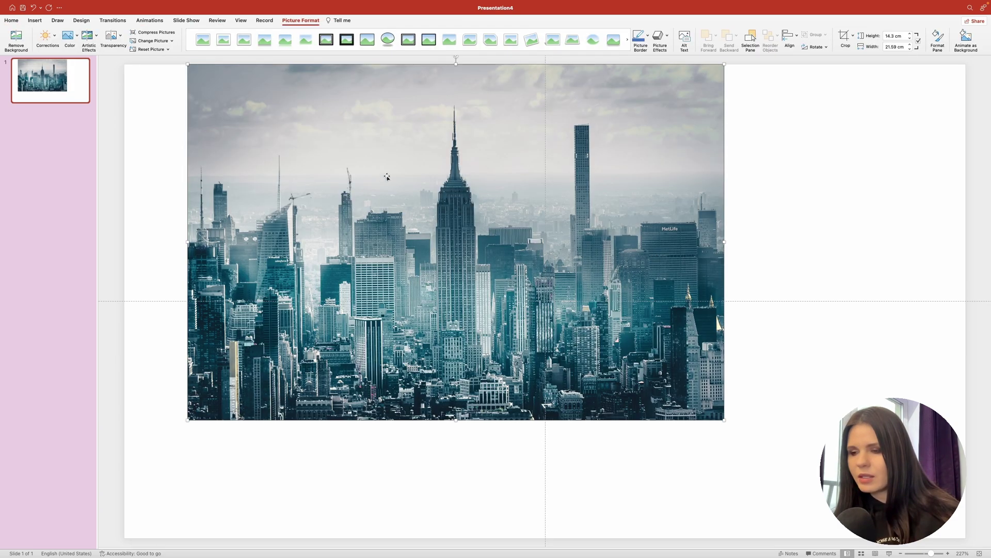
drag(346, 140, 282, 138)
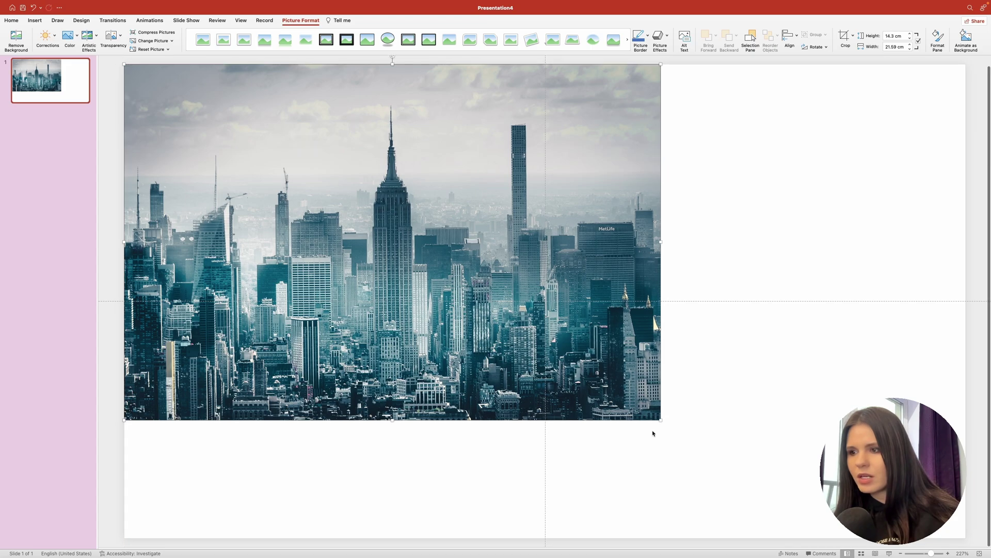
drag(661, 420, 965, 555)
scroll(912, 242, down, 2)
scroll(630, 124, up, 2)
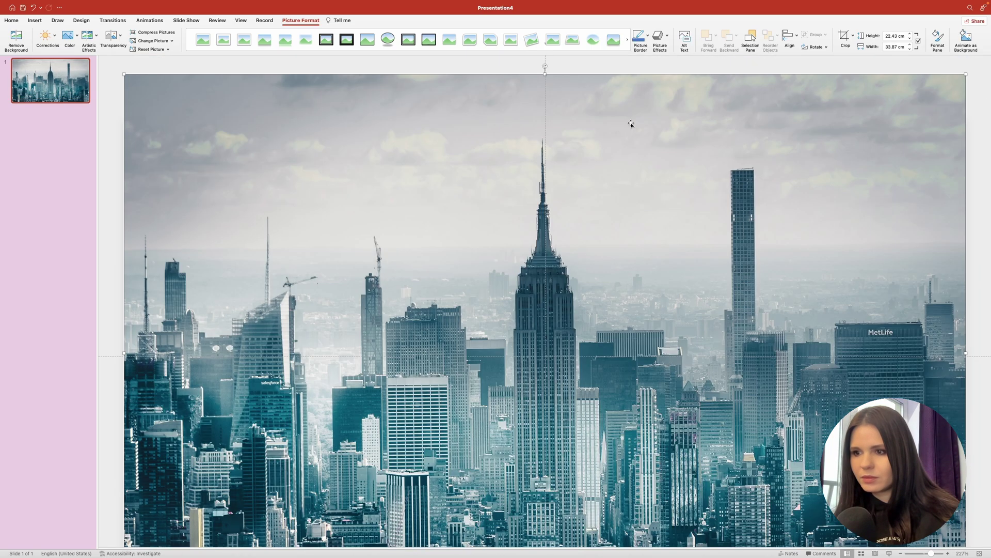
Crop the photo's top and bottom overhang to the slide edges, leaving 19.05 × 33.87 cm.
click(844, 35)
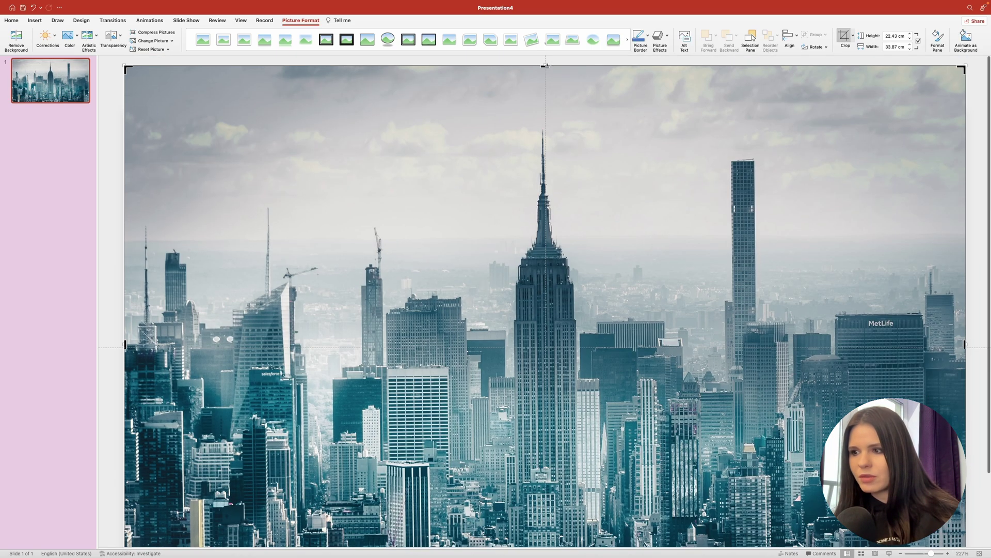
drag(546, 65, 548, 111)
scroll(598, 264, down, 3)
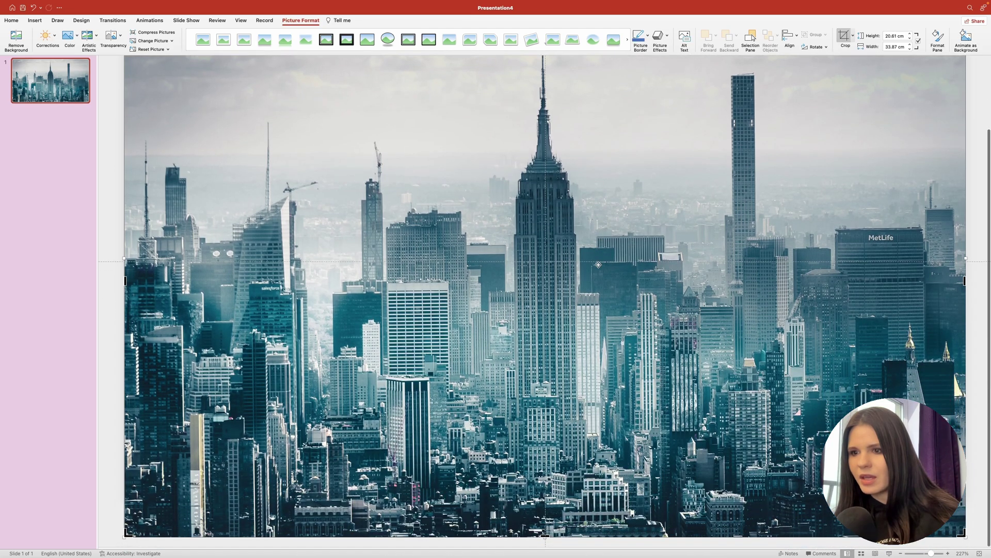
drag(547, 535, 551, 501)
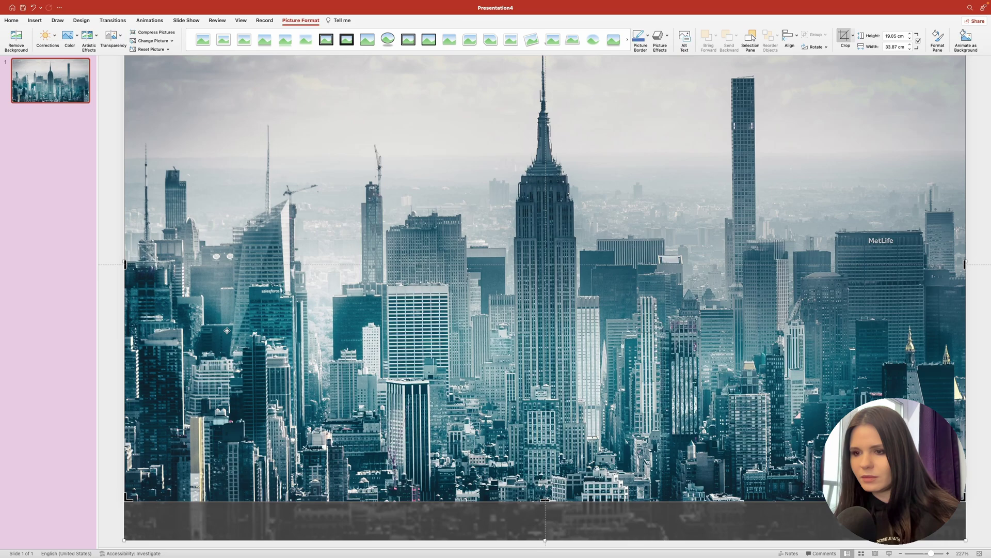
scroll(107, 237, up, 2)
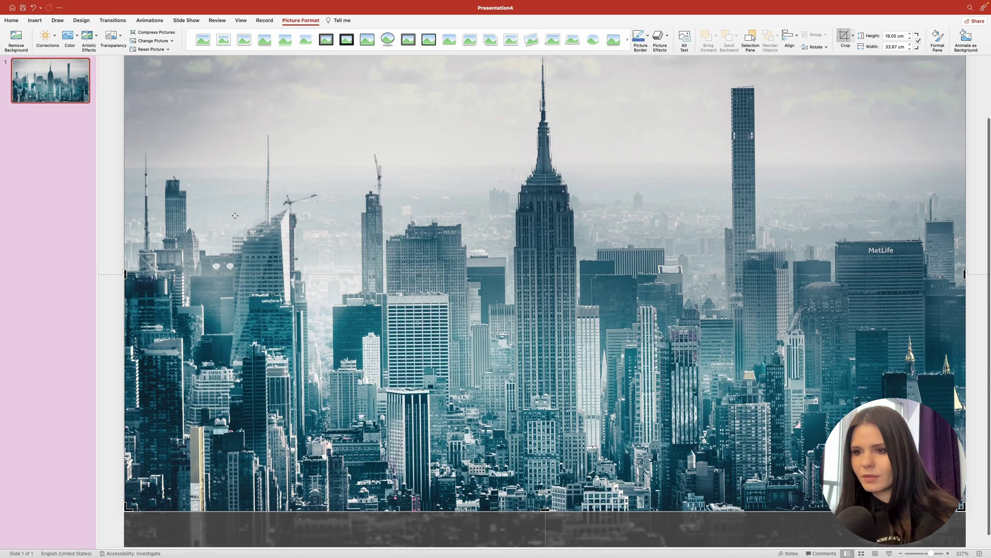
click(114, 206)
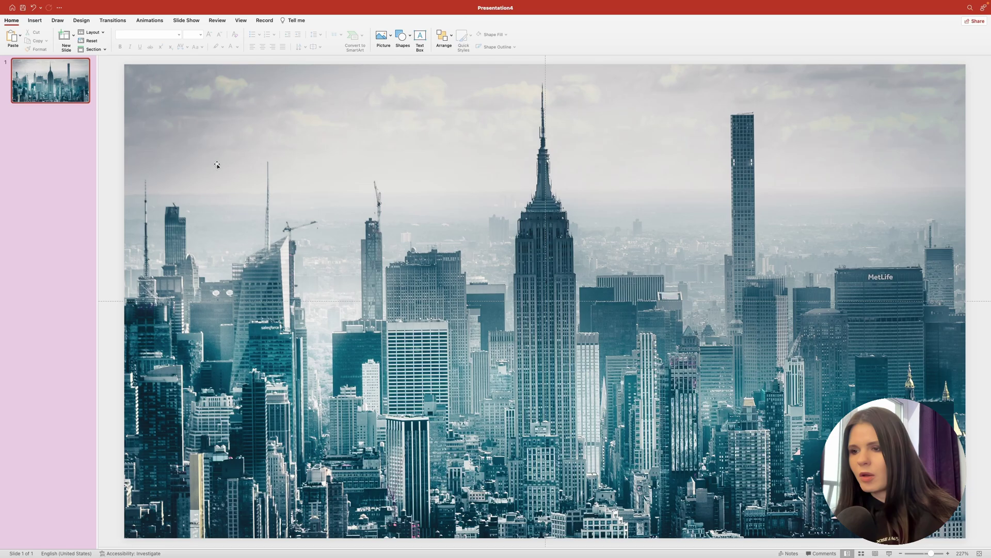
click(189, 119)
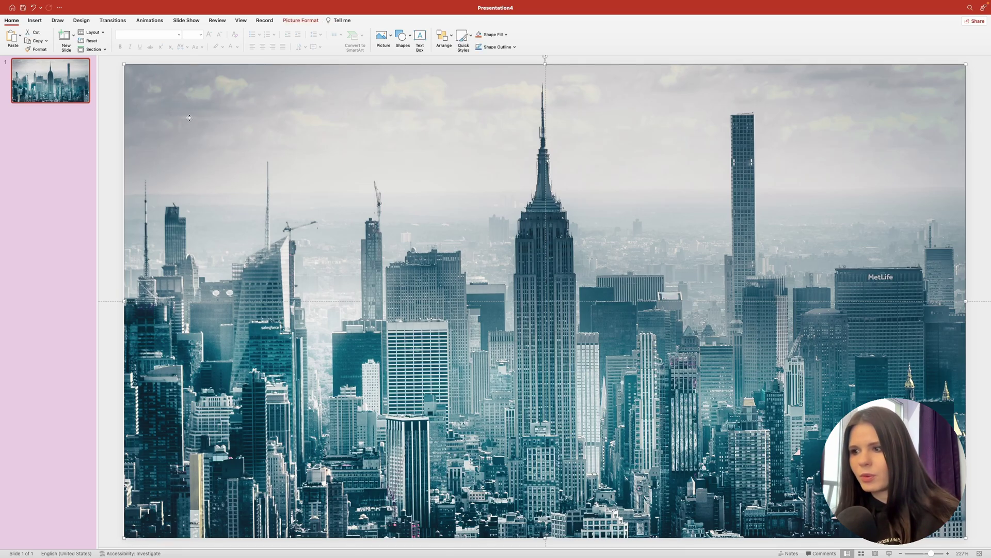
drag(183, 106, 201, 116)
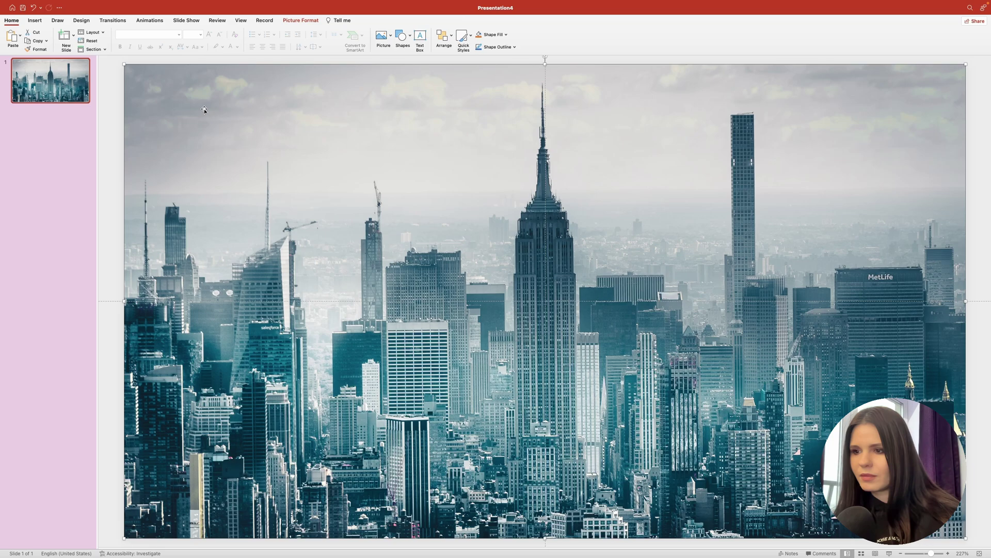
Add a text box on the photo reading 'NEW YORK'.
click(425, 41)
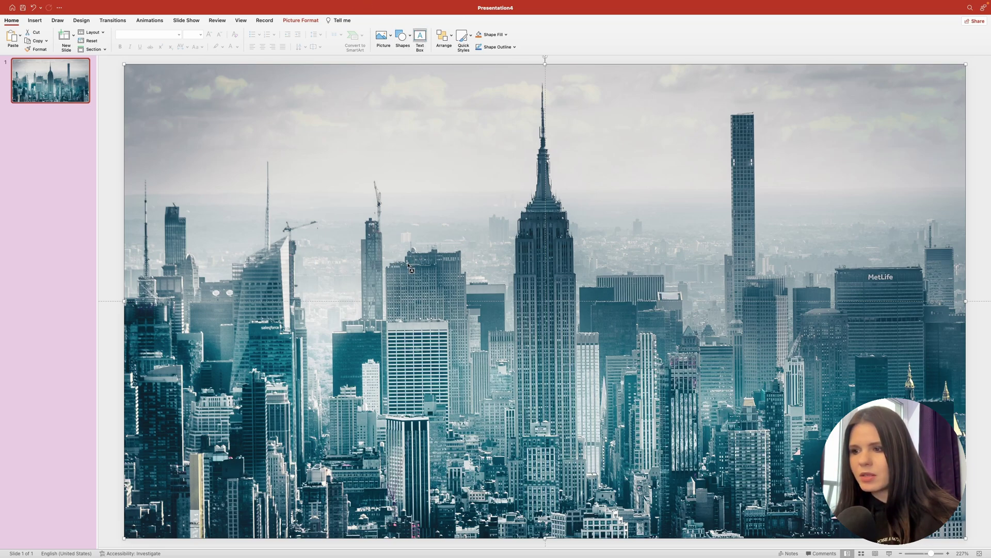
click(409, 247)
text(N)
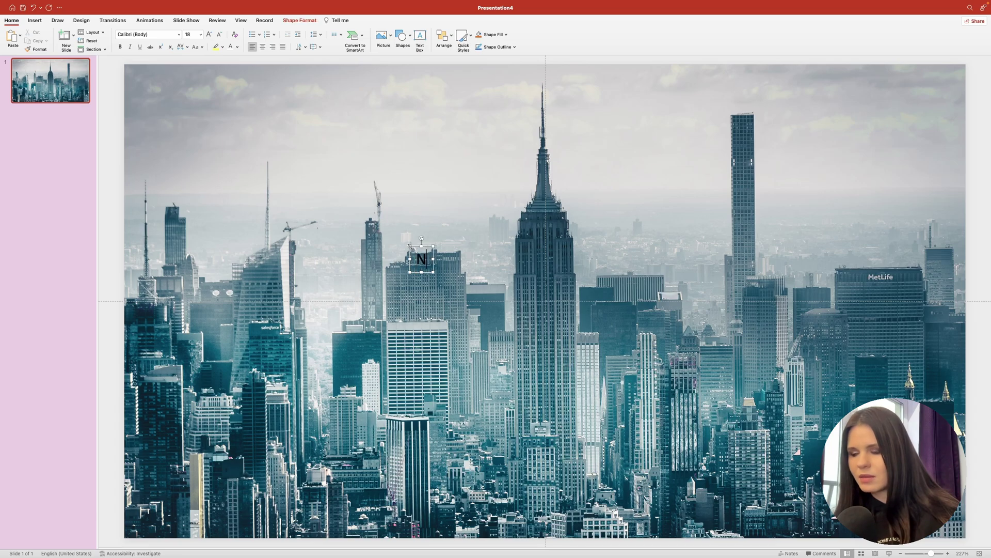
text(EW YORK)
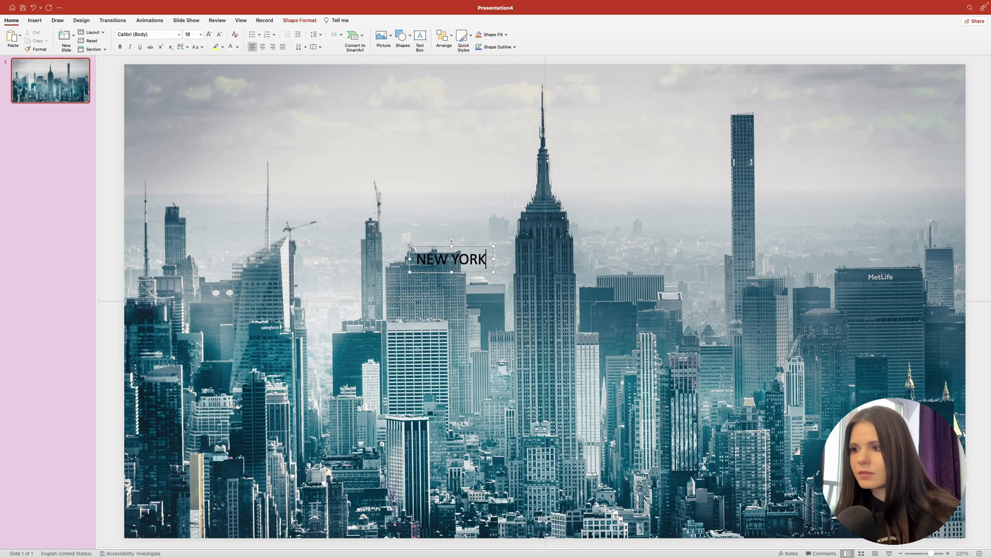
Format the text as bold Anton at size 200 and move it up and left.
drag(484, 259, 429, 258)
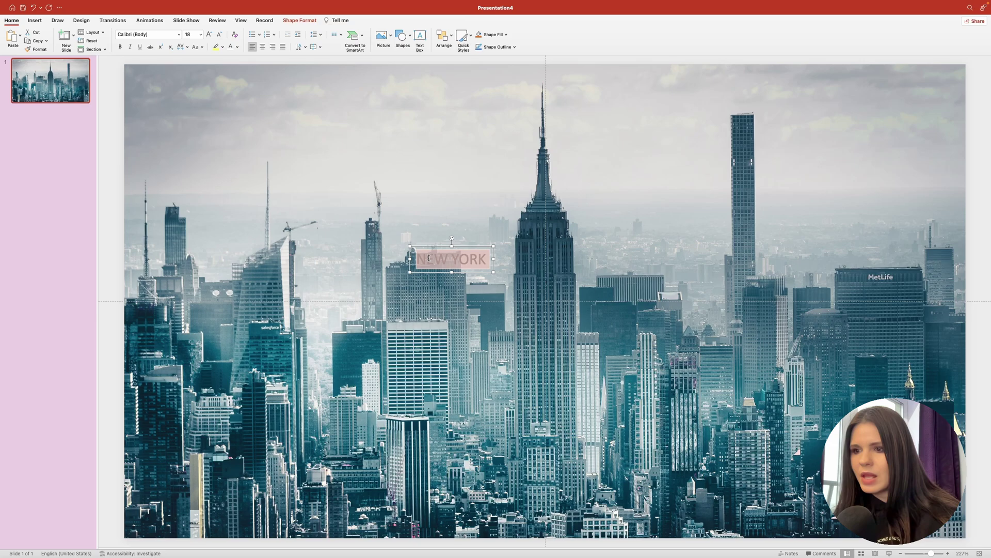
click(179, 35)
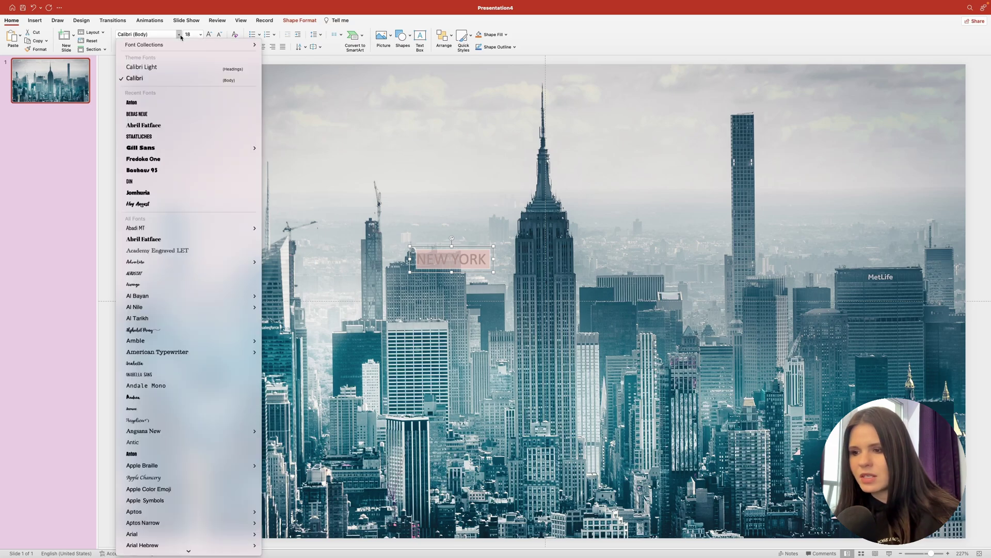
click(139, 103)
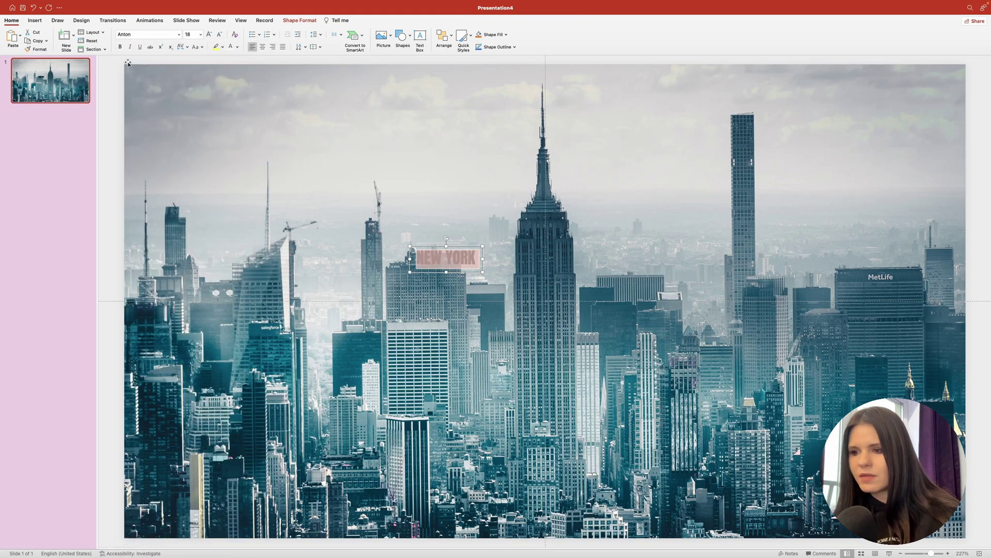
click(121, 49)
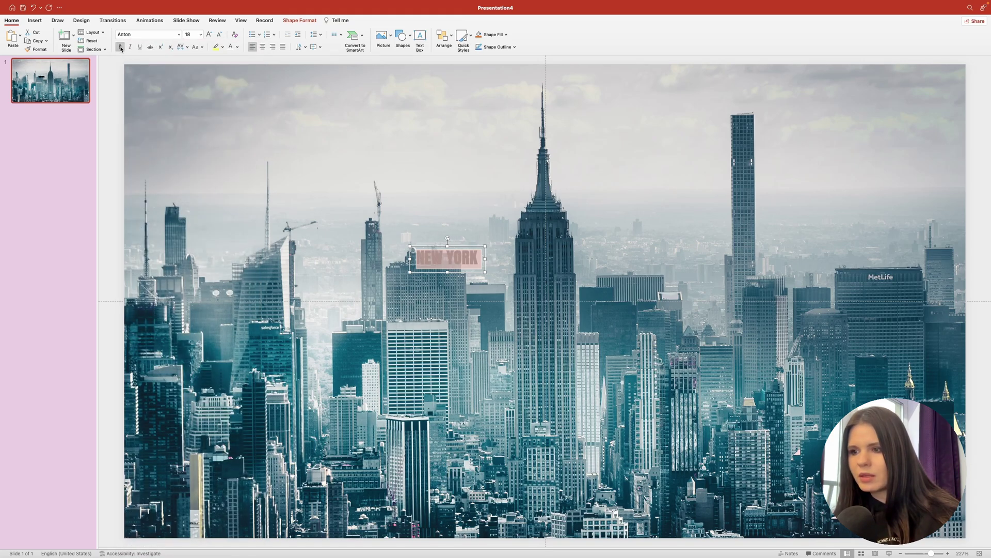
click(193, 34)
text(200)
key(Return)
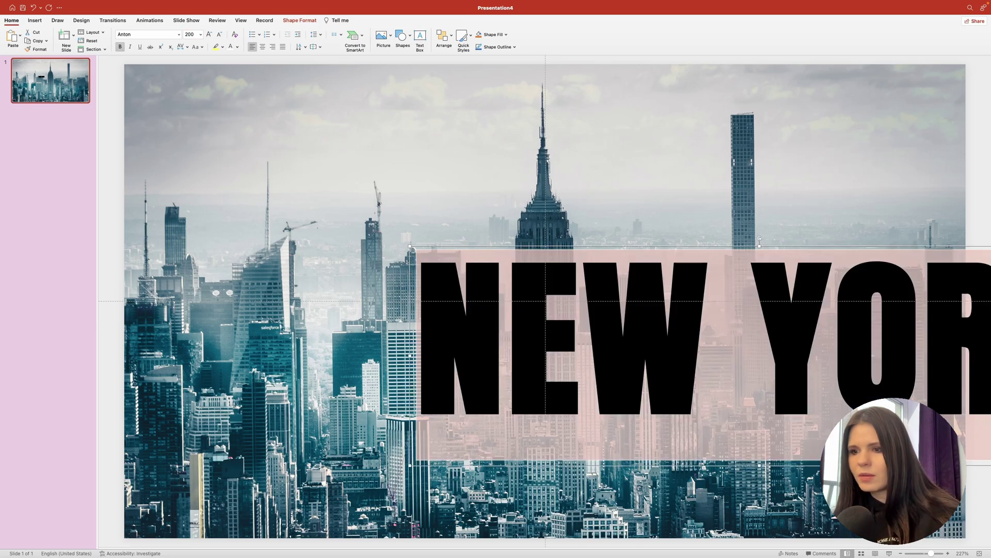
drag(417, 238, 218, 206)
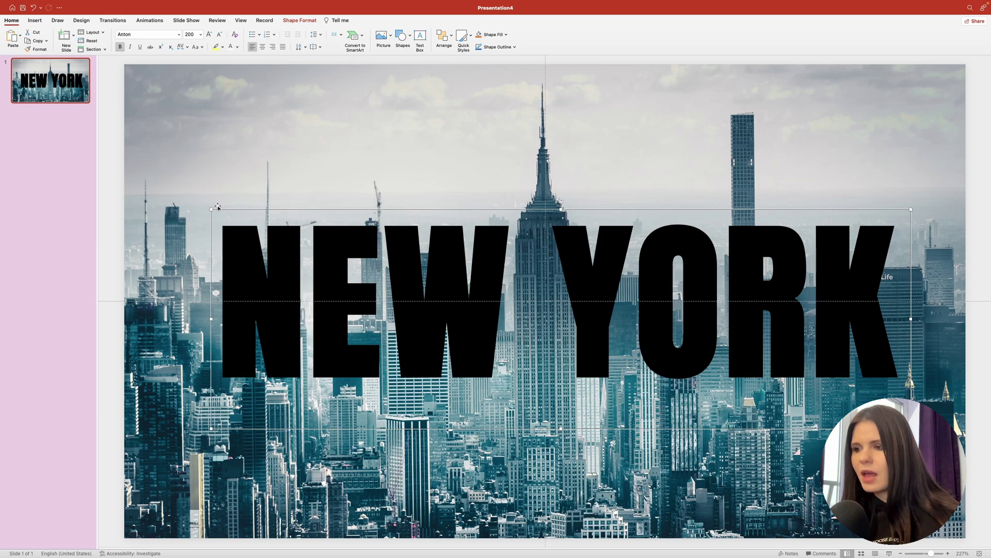
Apply Align Center and Align Middle to the NEW YORK text box.
click(305, 21)
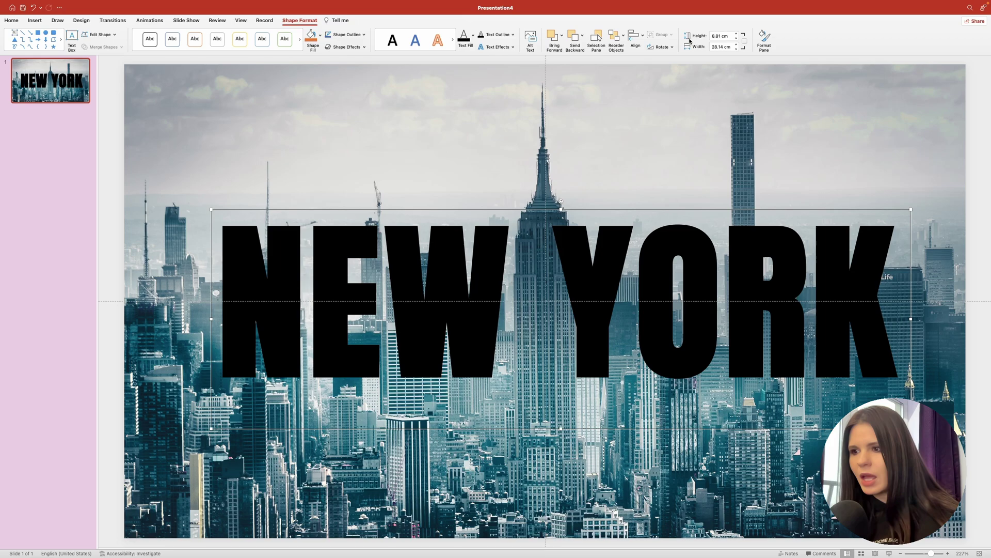
click(644, 37)
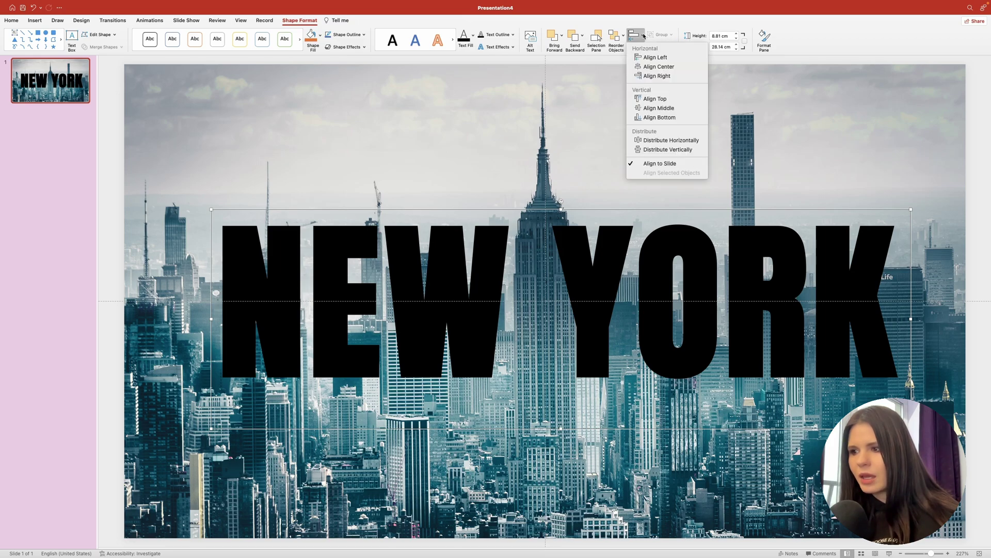
click(659, 66)
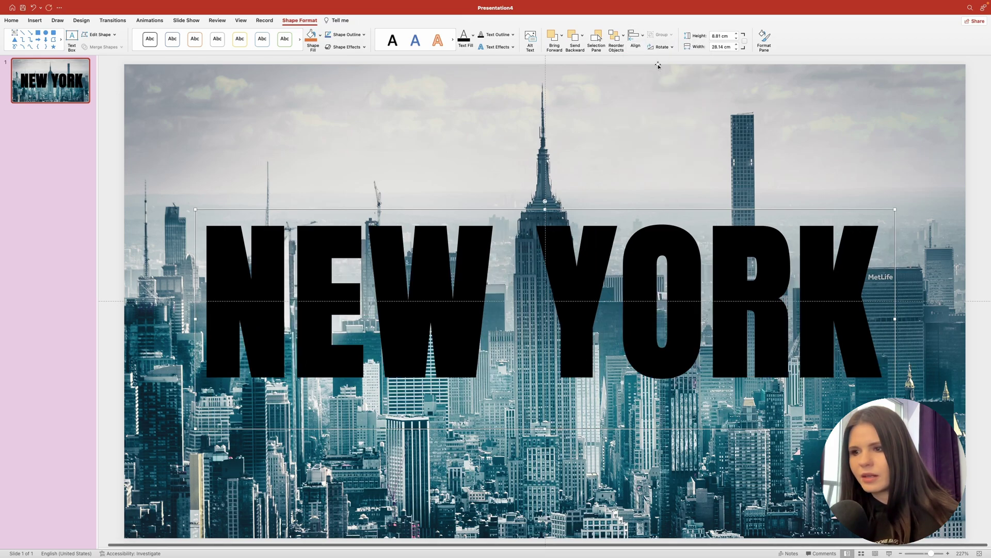
click(642, 36)
click(658, 108)
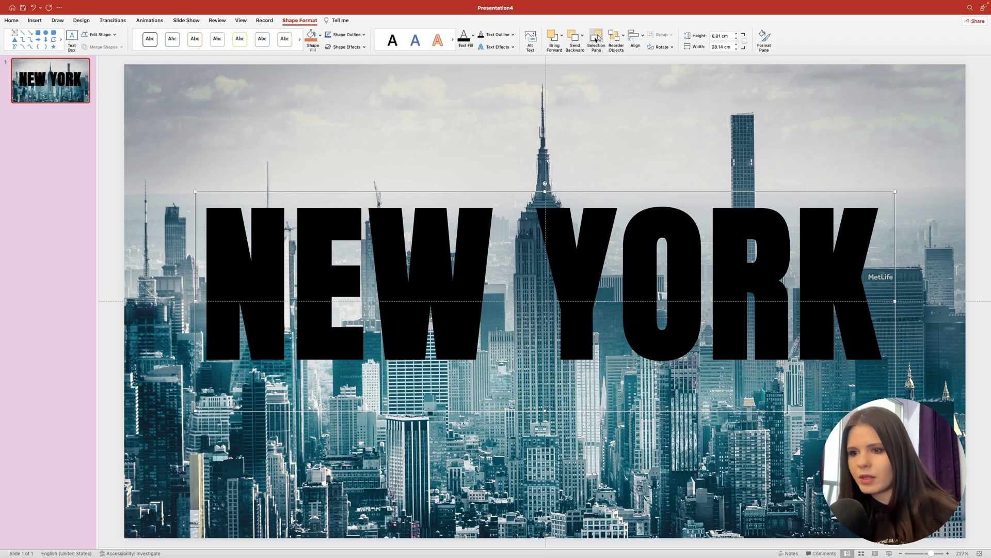
Select Picture 5 and TextBox 6 in the Selection Pane and merge them with Intersect.
click(596, 40)
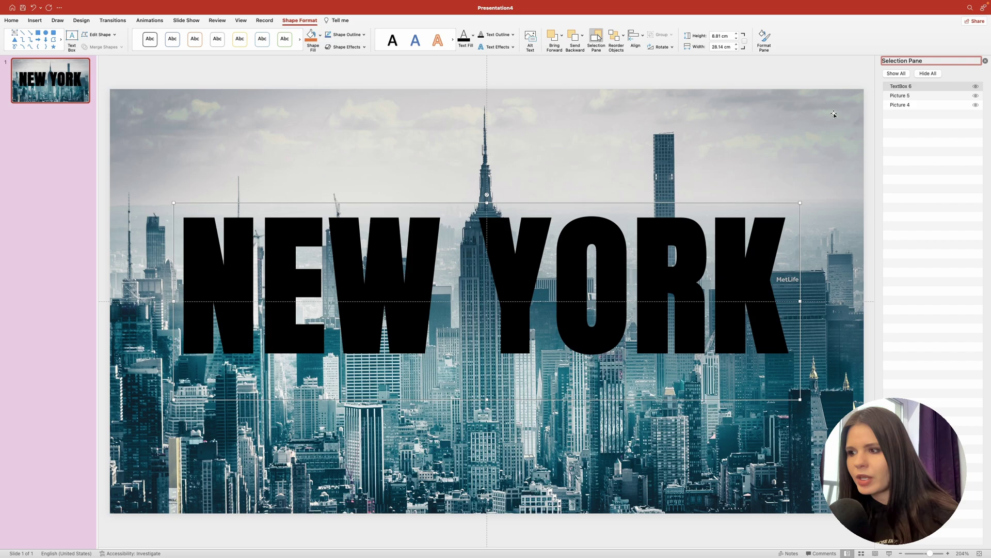
click(917, 97)
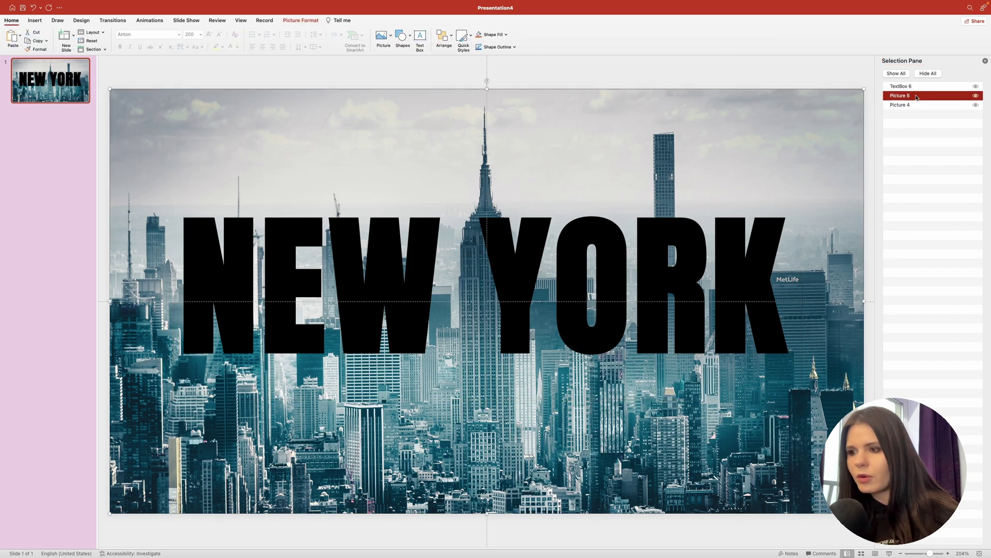
shift+click(911, 86)
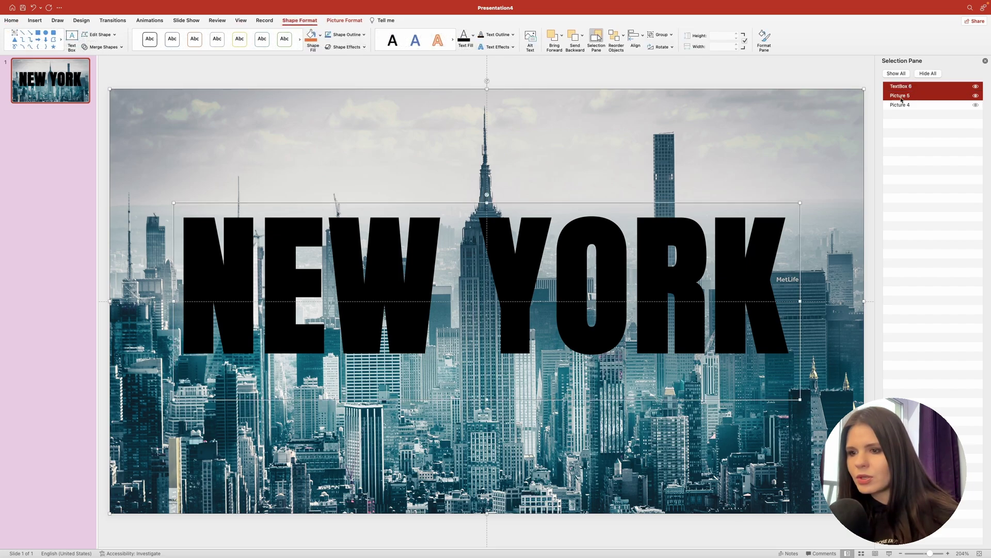
click(98, 48)
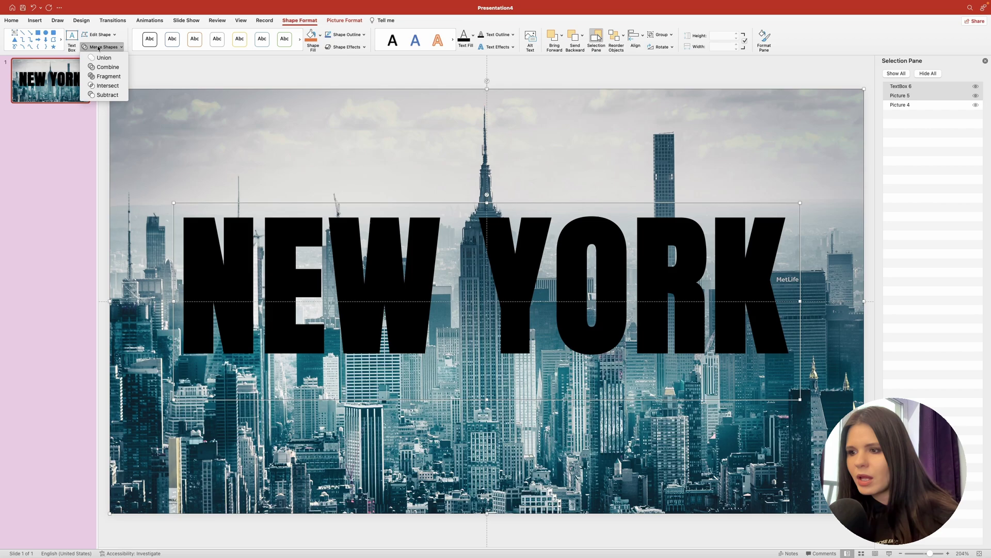
click(107, 85)
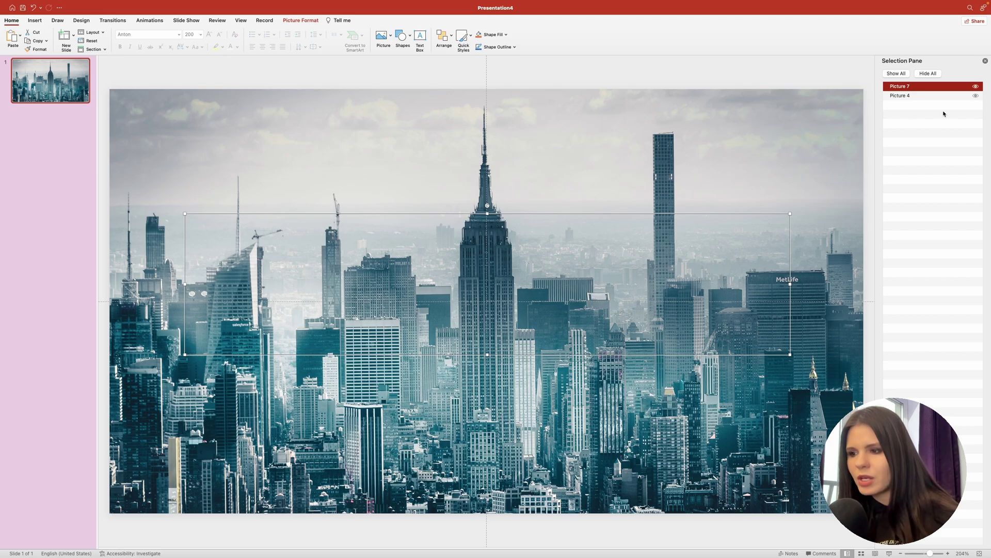
Hide the background photo Picture 4 and bring up the Format Picture pane.
click(976, 96)
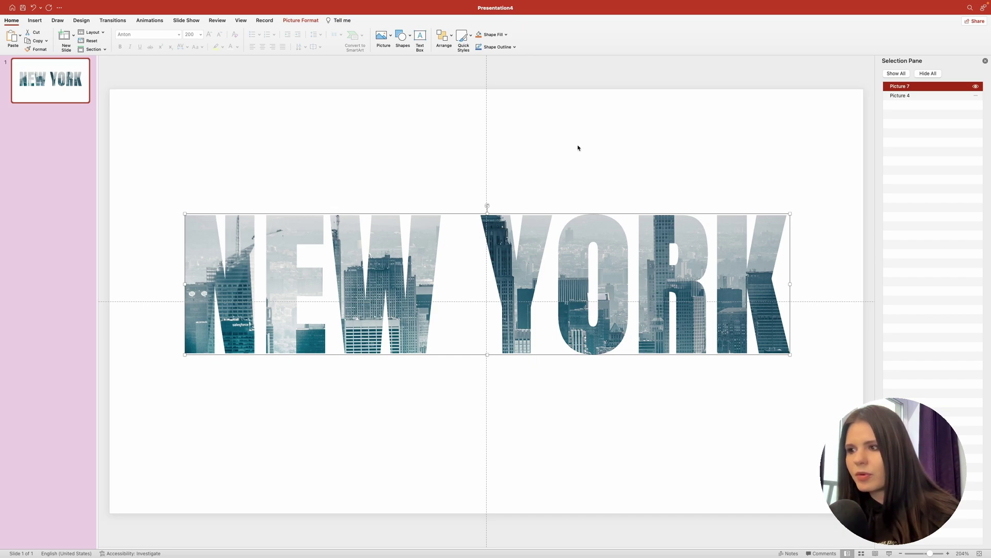
click(311, 20)
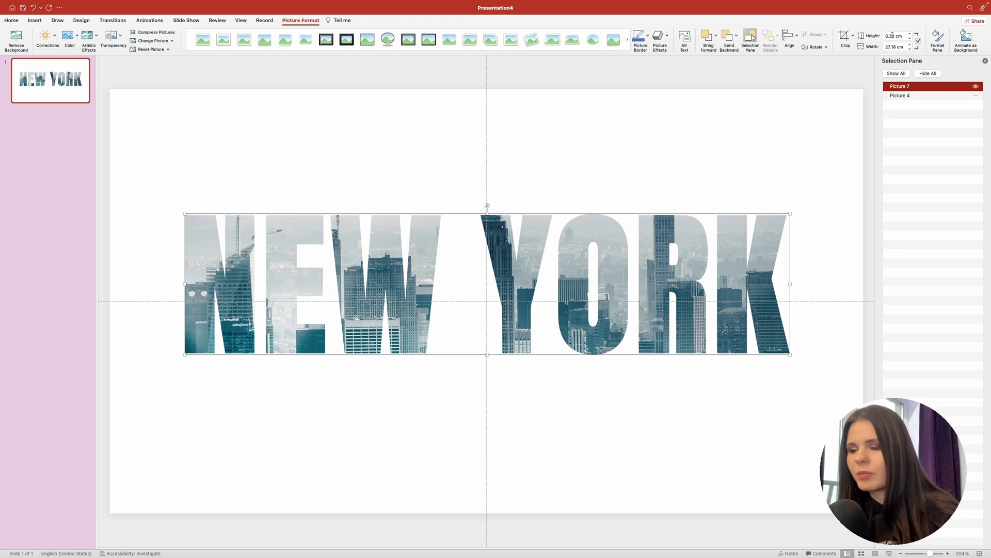
click(938, 40)
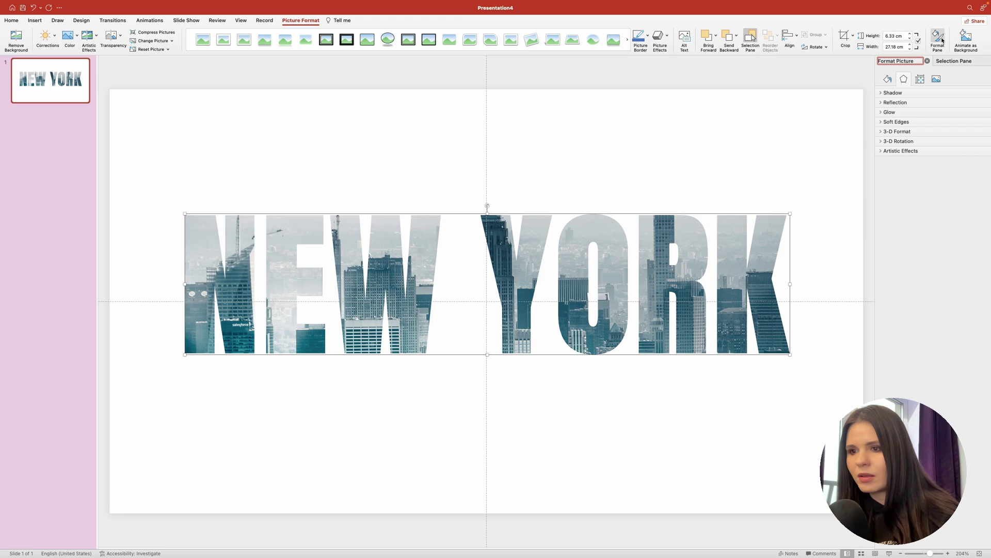
Give the NEW YORK picture a solid line outline with a 2 pt width.
click(888, 79)
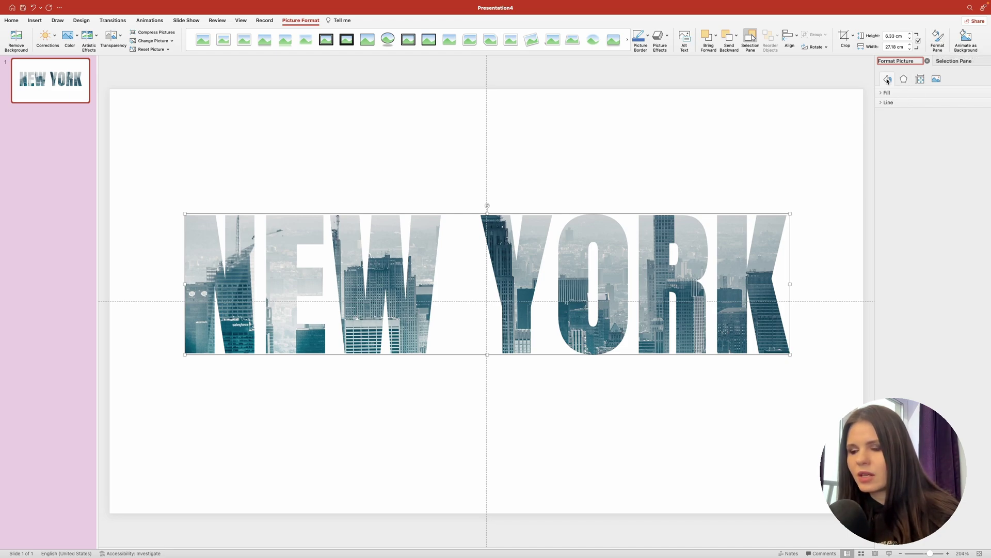
click(880, 103)
click(884, 123)
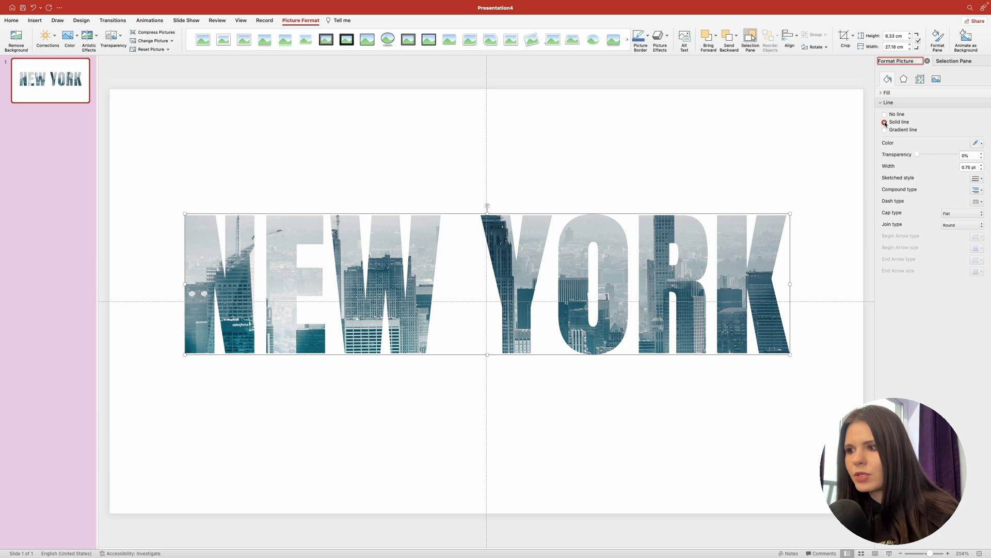
click(982, 165)
click(982, 165)
click(982, 165)
click(982, 164)
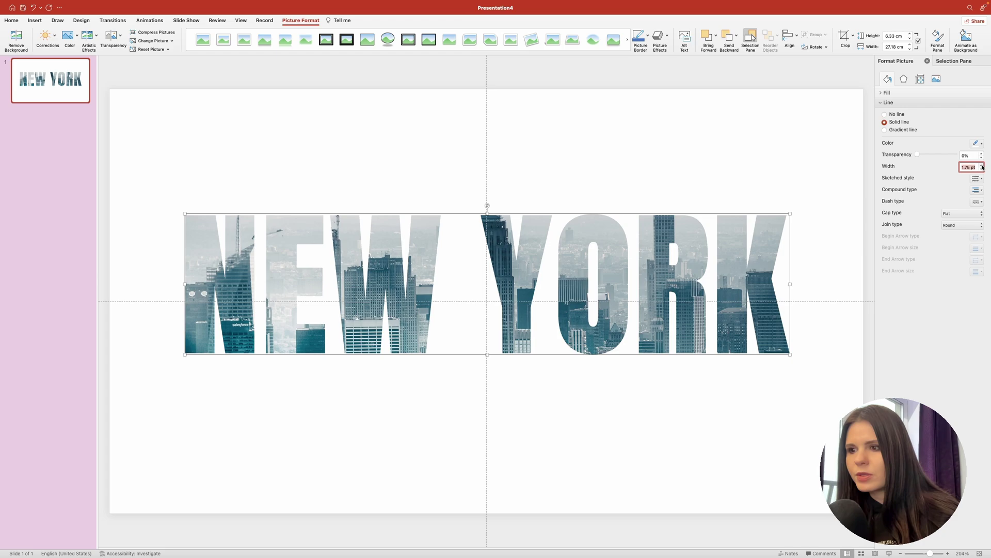
click(983, 165)
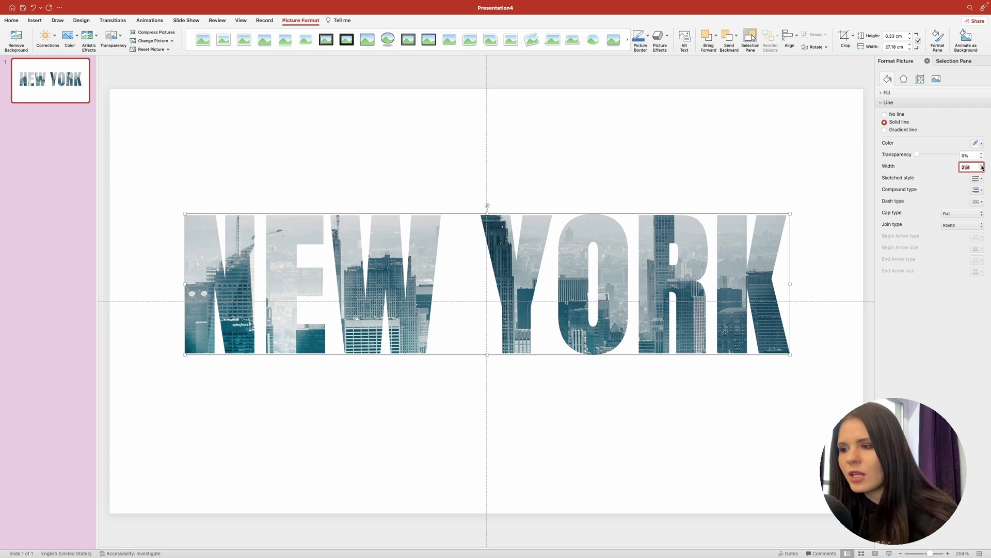
Apply an Outer shadow preset, then set transparency to 25% and blur to 36 pt.
click(904, 79)
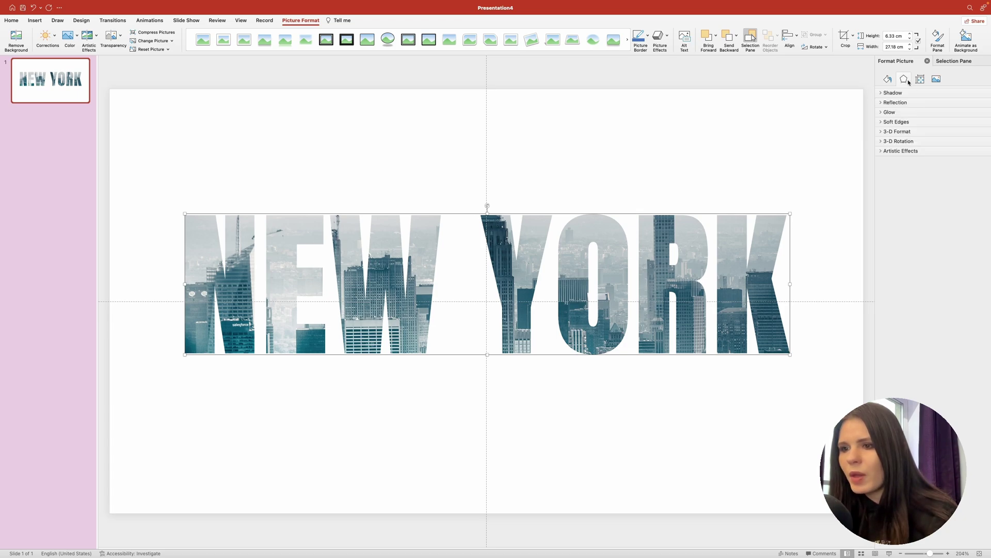
click(901, 93)
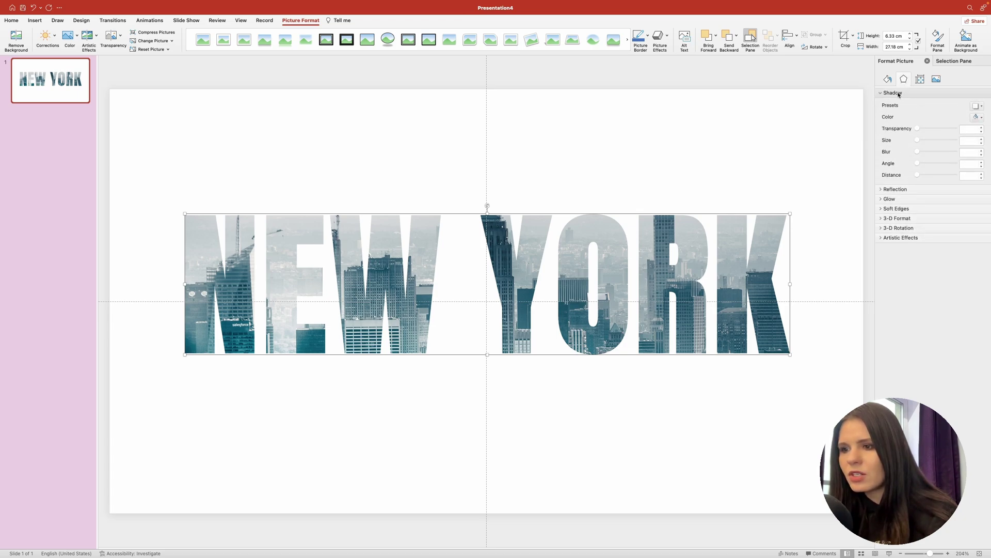
click(977, 109)
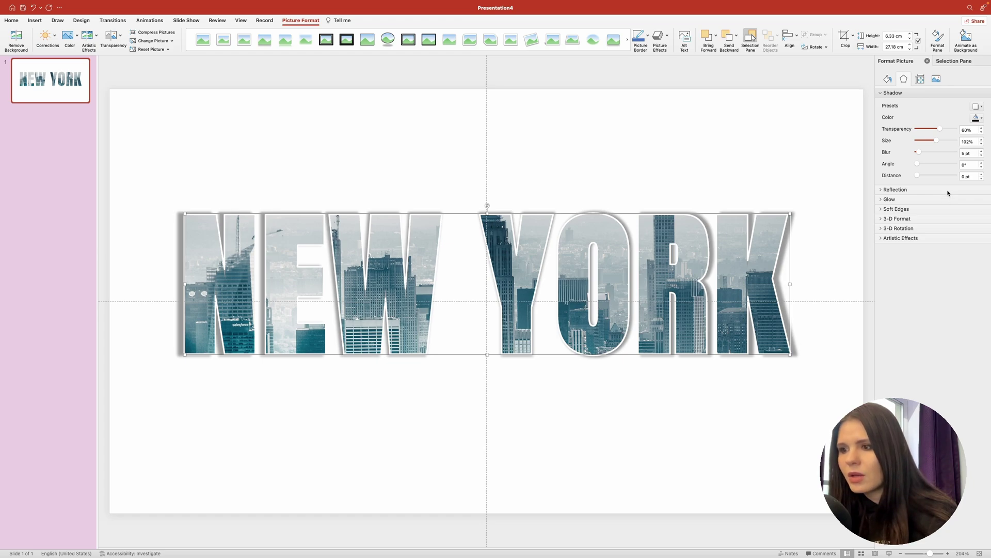
drag(969, 130, 958, 131)
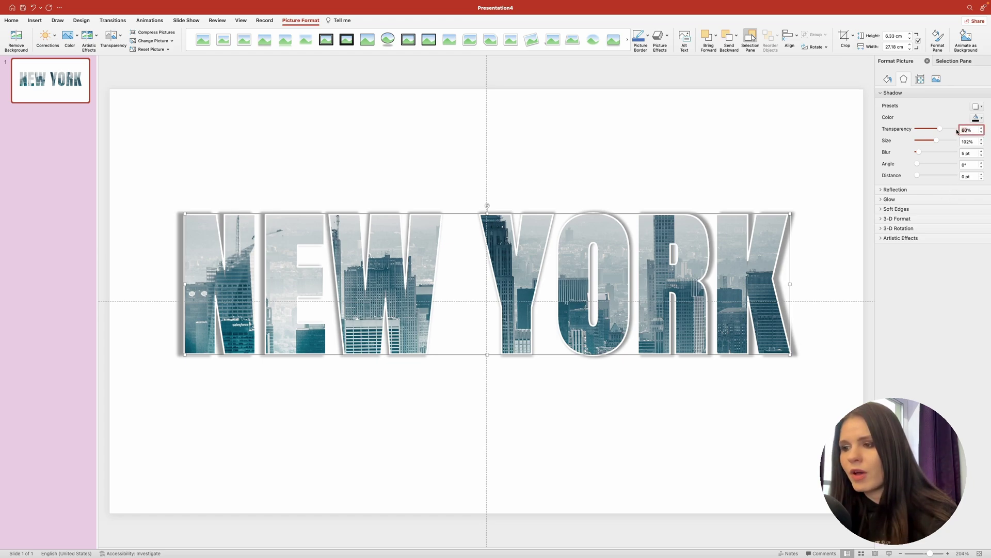
text(25)
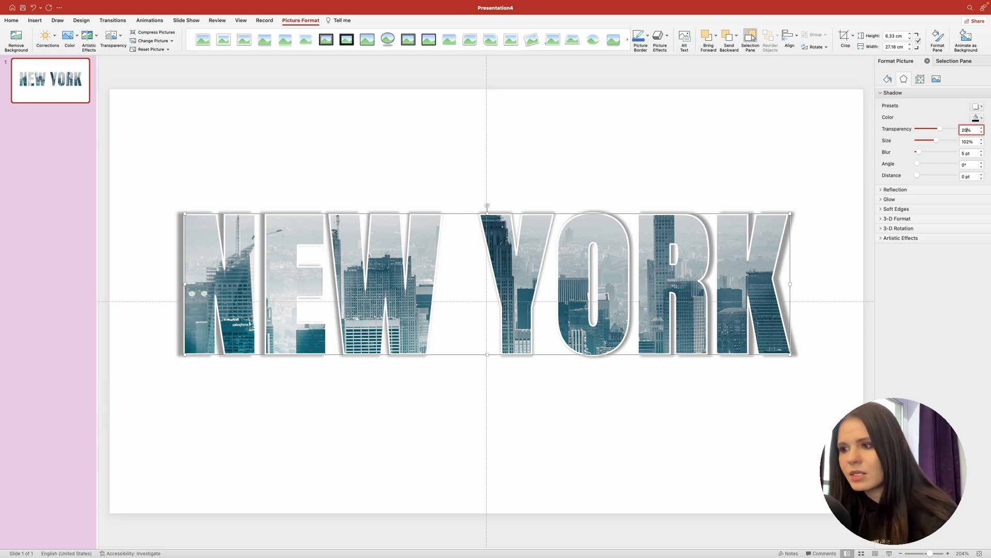
key(Return)
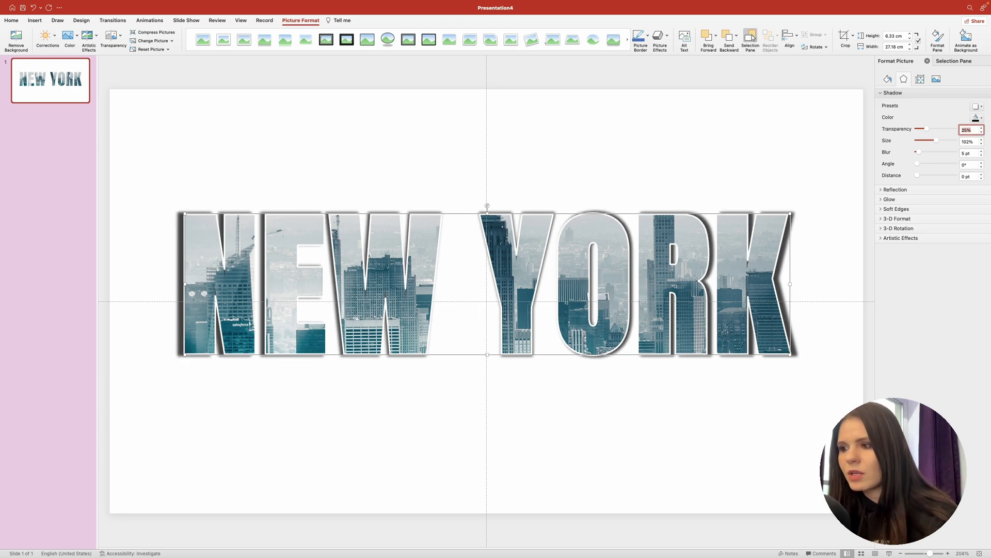
click(964, 153)
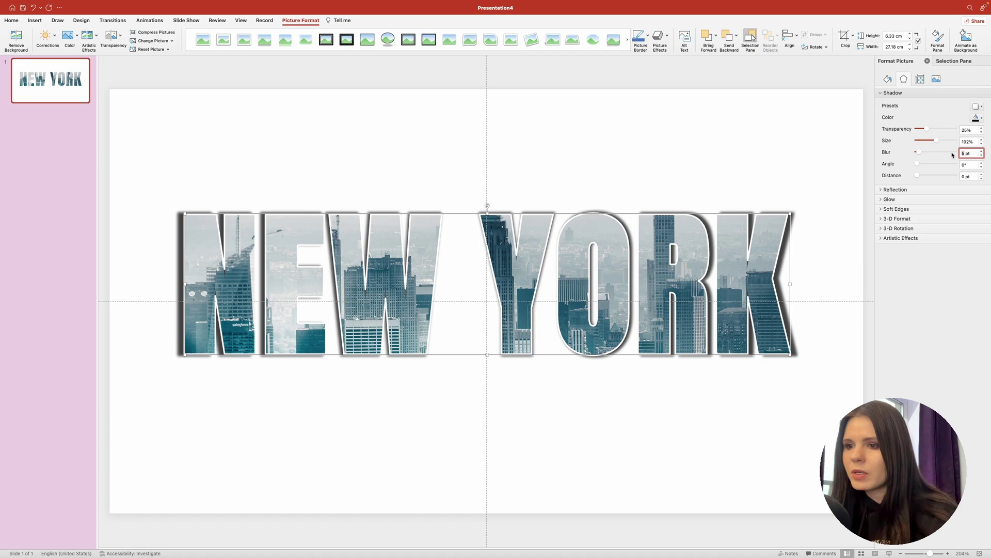
text(6)
key(Return)
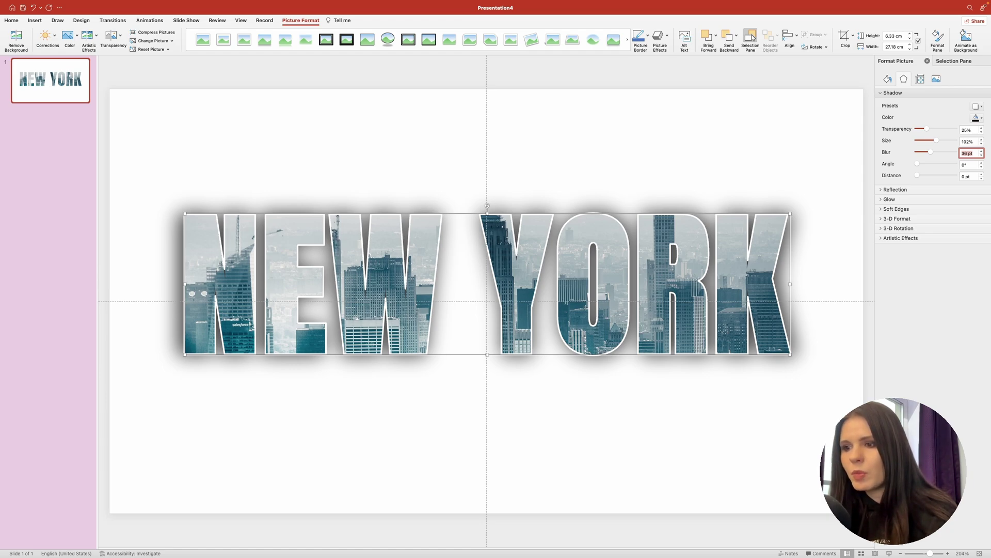
Unhide Picture 4, the skyline background, and lower its brightness to -20%.
click(956, 61)
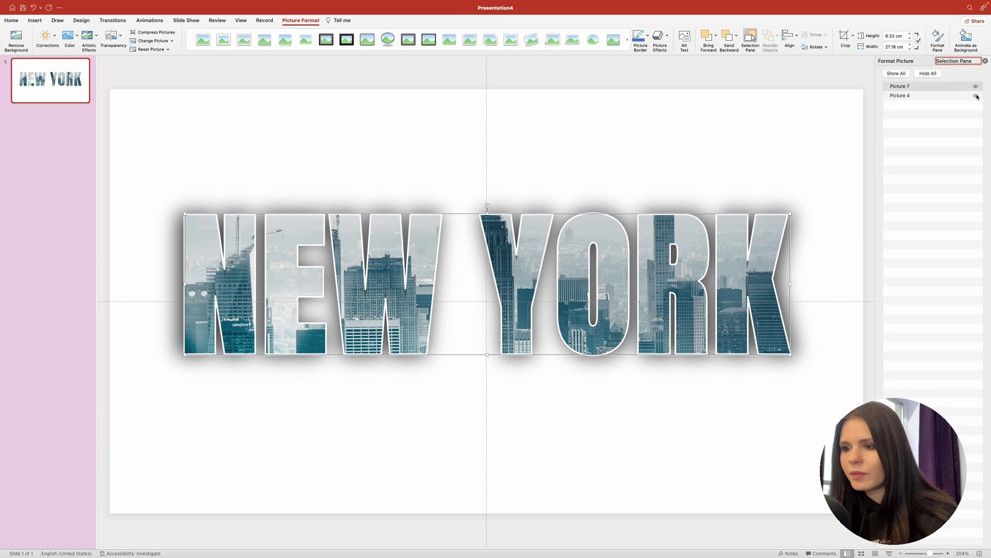
click(976, 96)
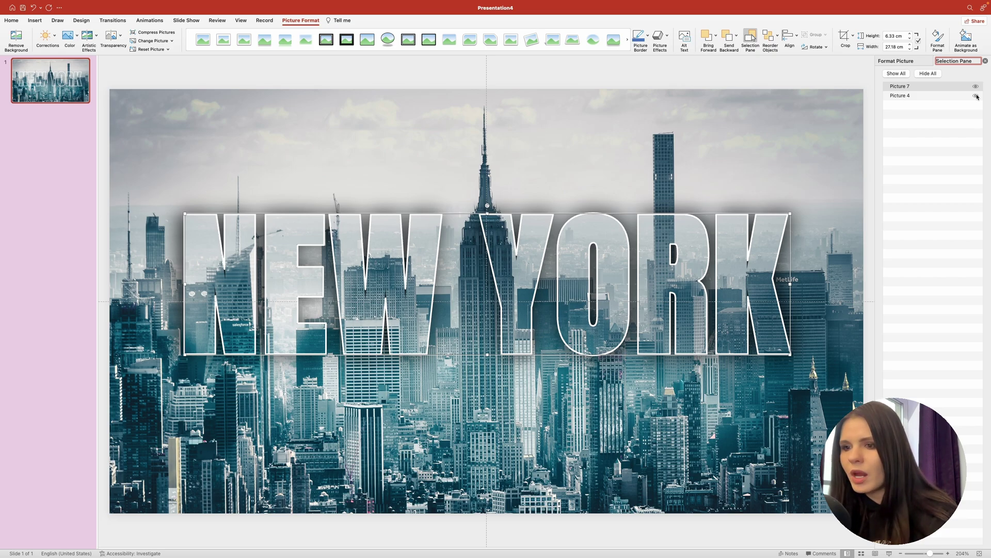
click(478, 122)
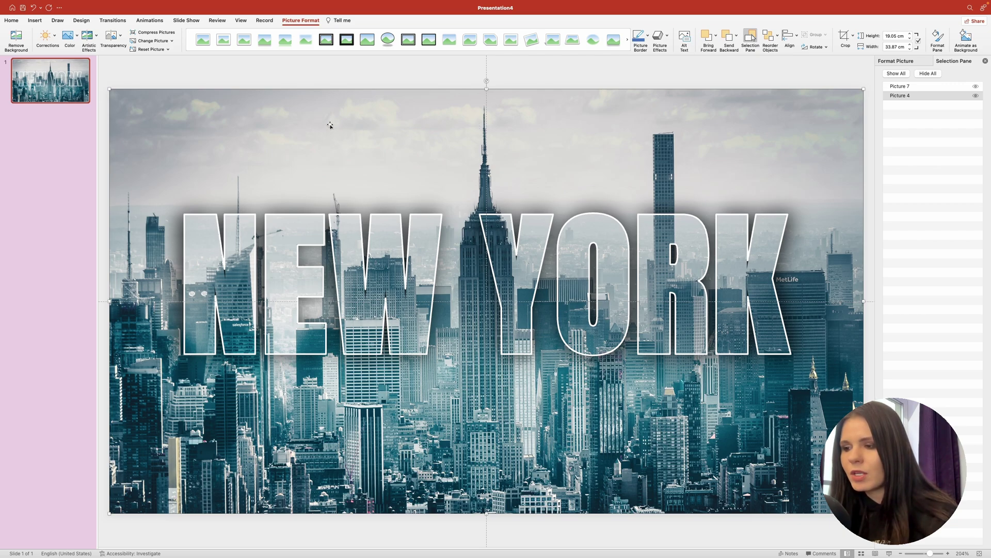
click(53, 35)
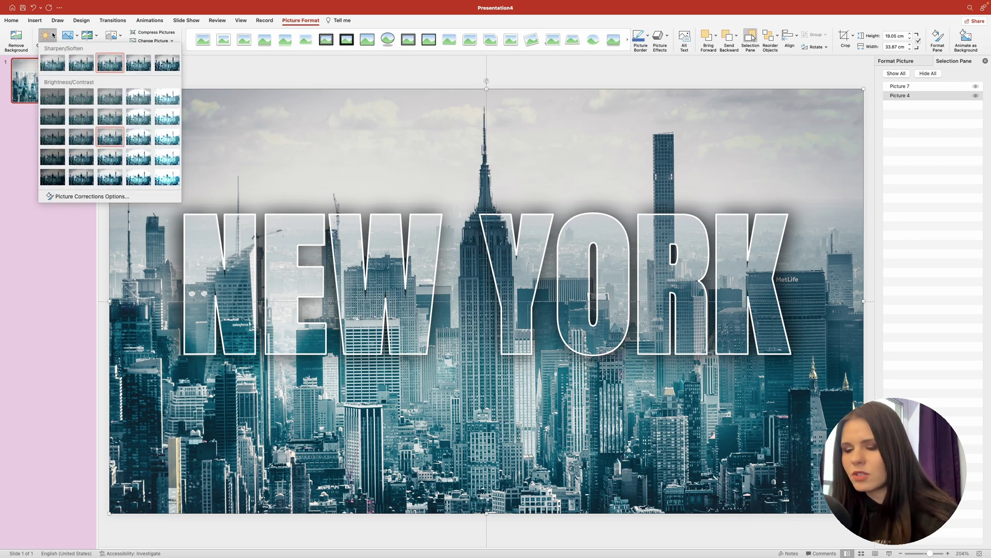
click(98, 197)
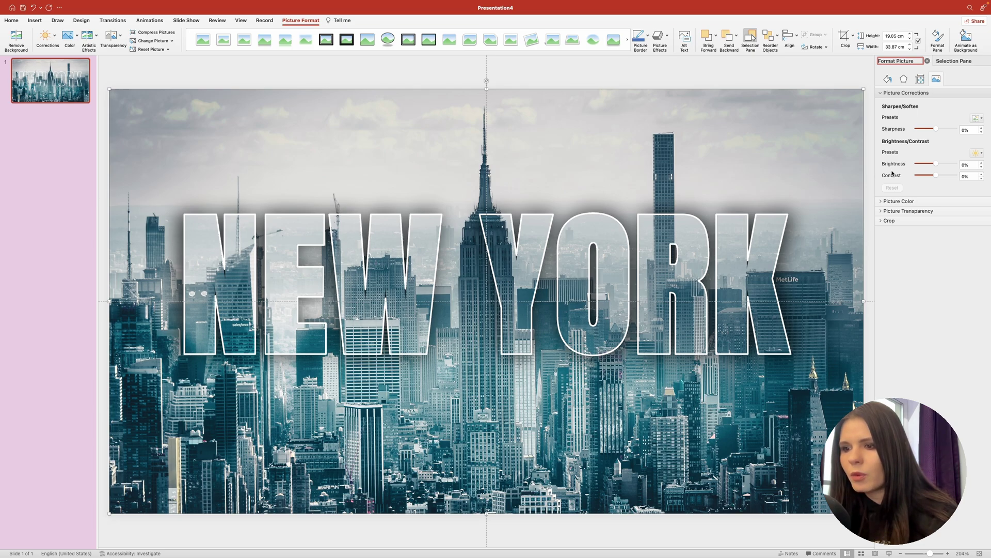
drag(937, 166, 932, 165)
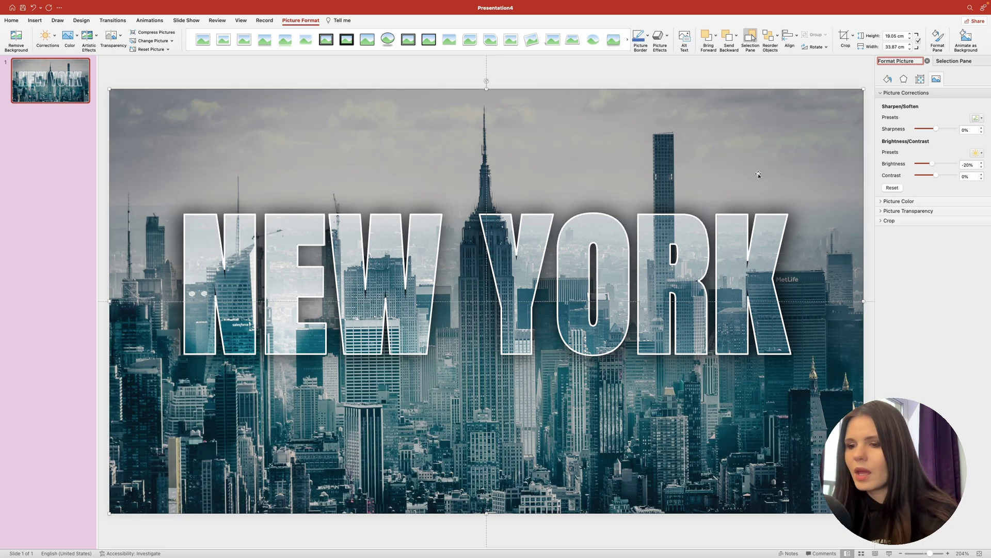
click(626, 75)
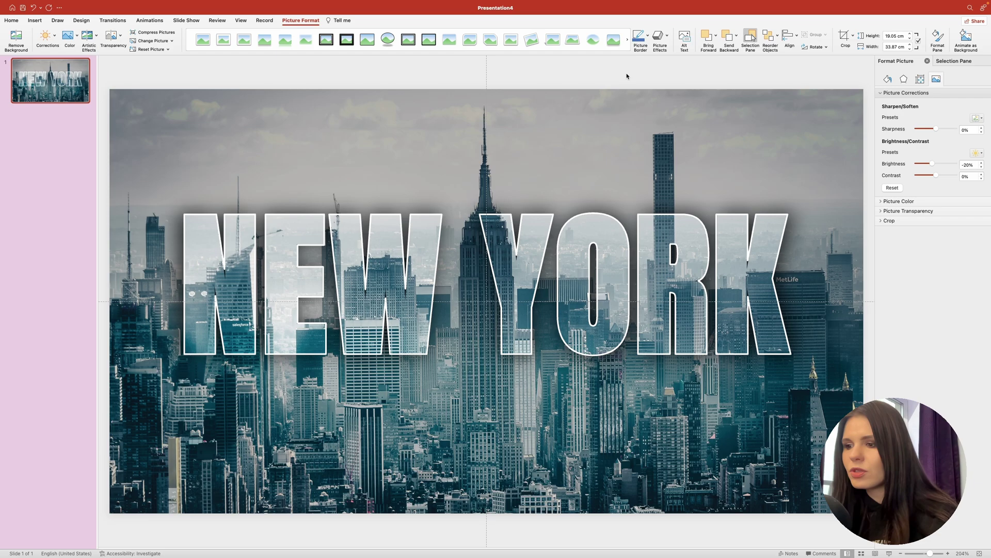
Apply a Fly In entrance from the top to the NEW YORK picture, lasting 1 second.
click(408, 292)
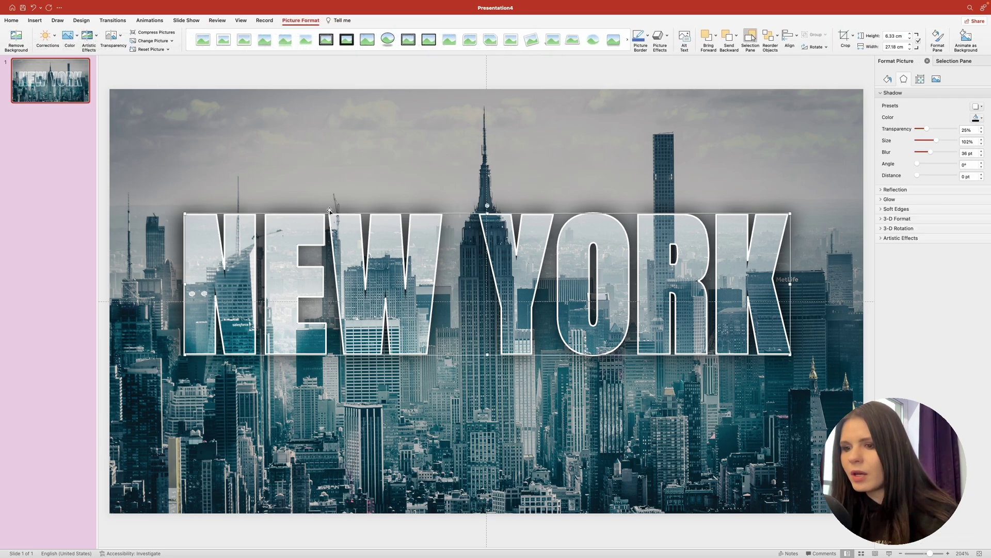
click(154, 21)
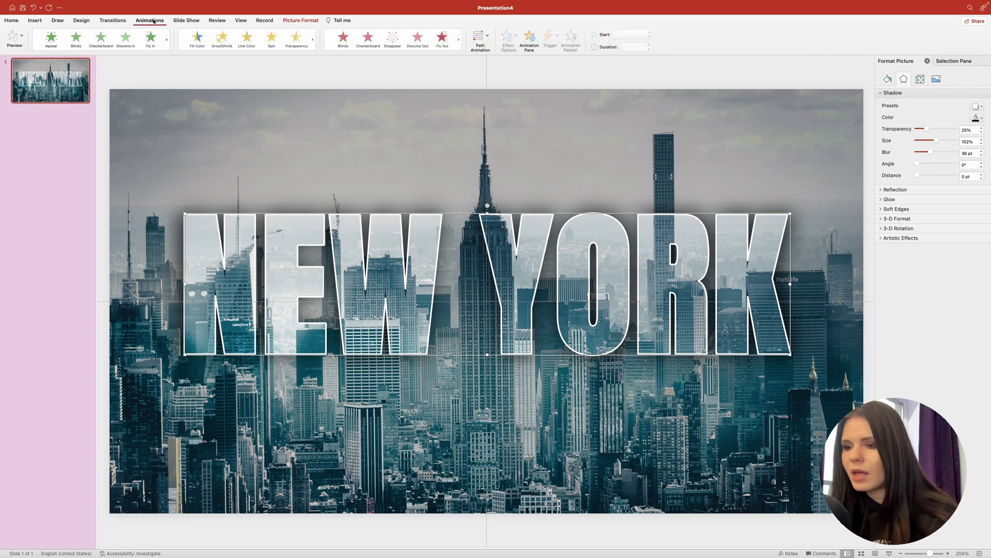
click(150, 41)
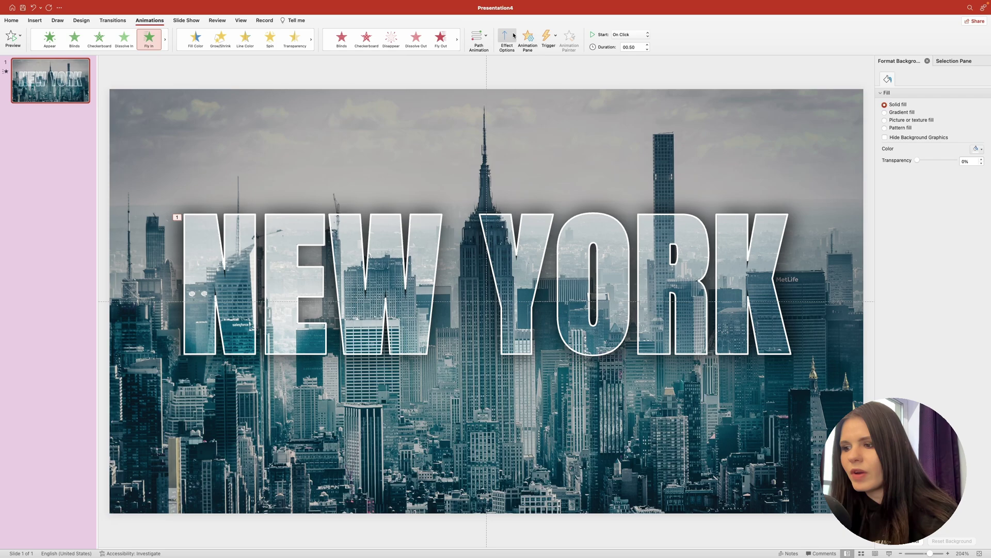
click(500, 37)
click(527, 113)
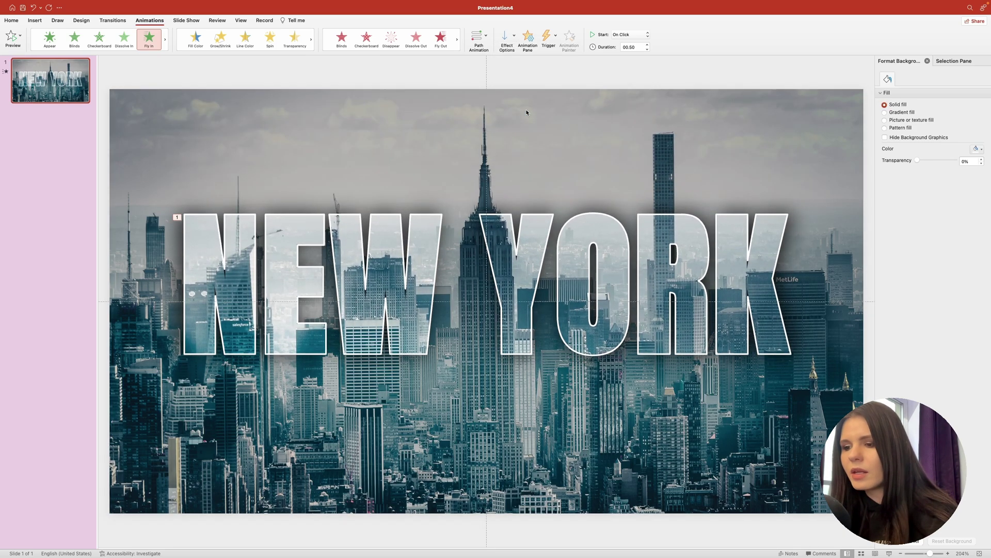
click(648, 45)
click(647, 45)
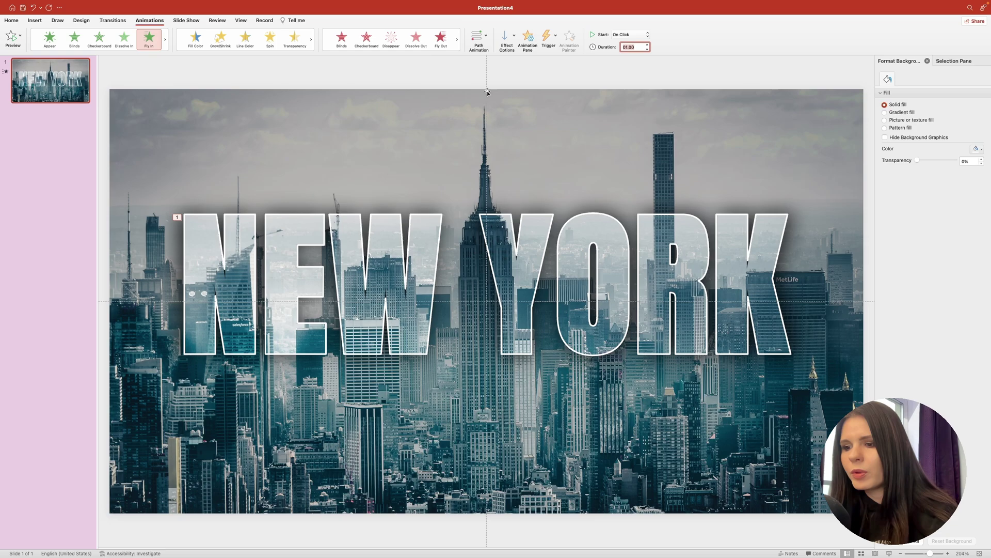
Enable Smooth Start and Smooth End for the fly-in animation.
click(527, 41)
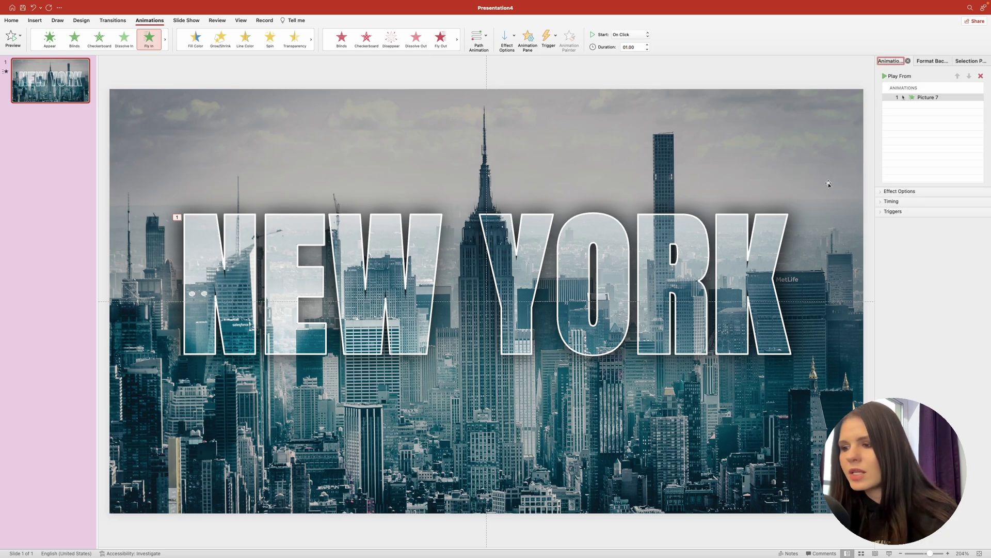
click(882, 192)
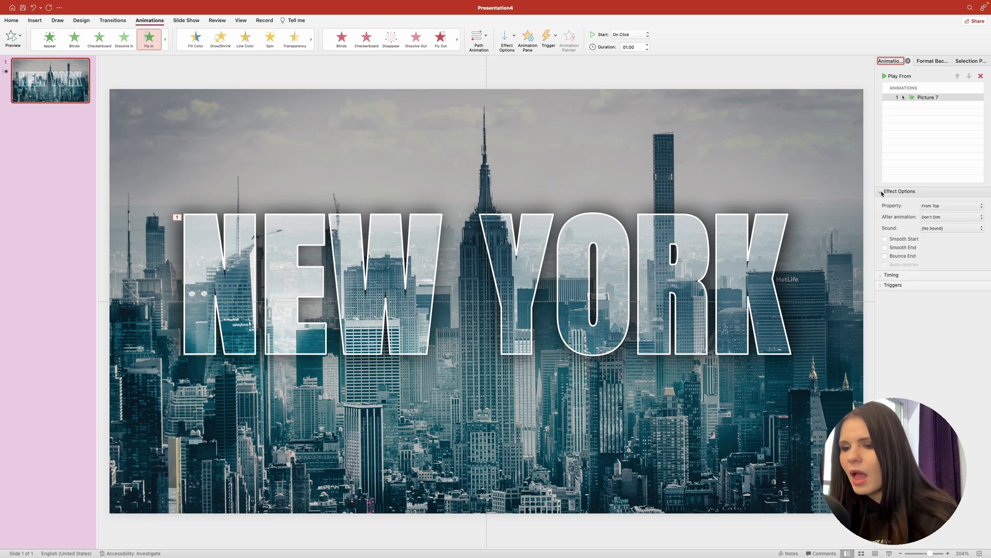
click(886, 239)
click(886, 248)
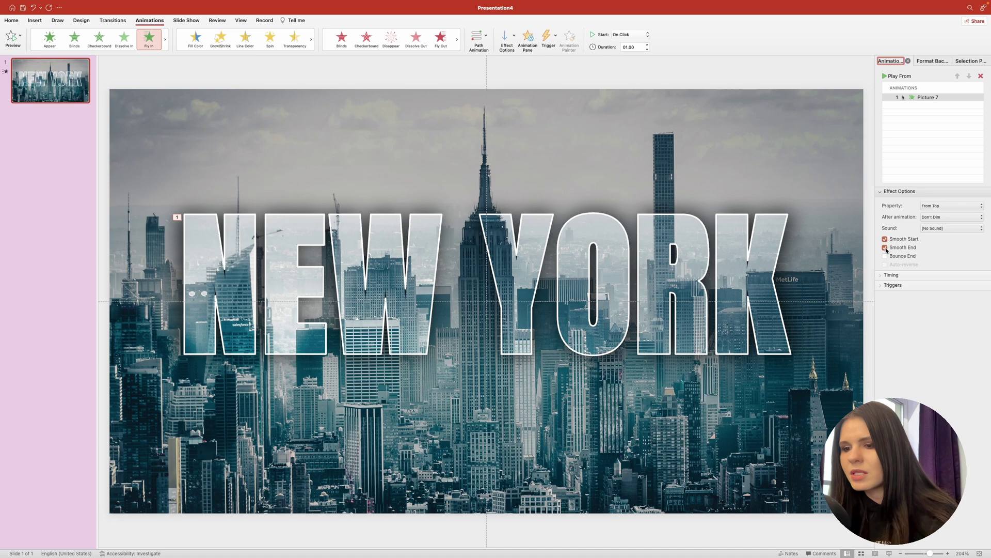